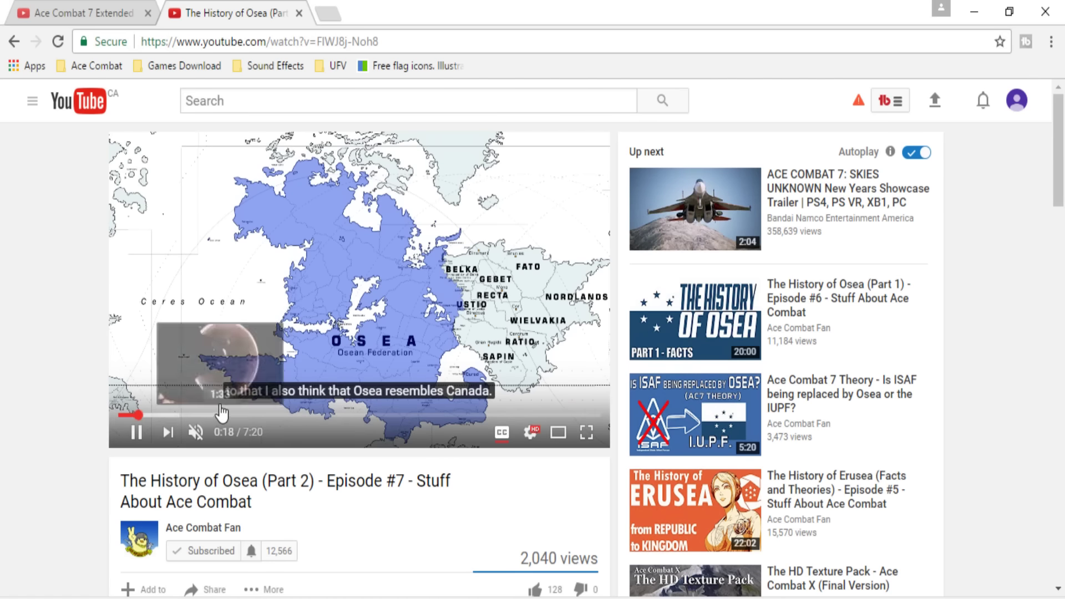
Open the Osea video's Add subtitles/CC contribution page from the player's Subtitles/CC settings.
click(533, 433)
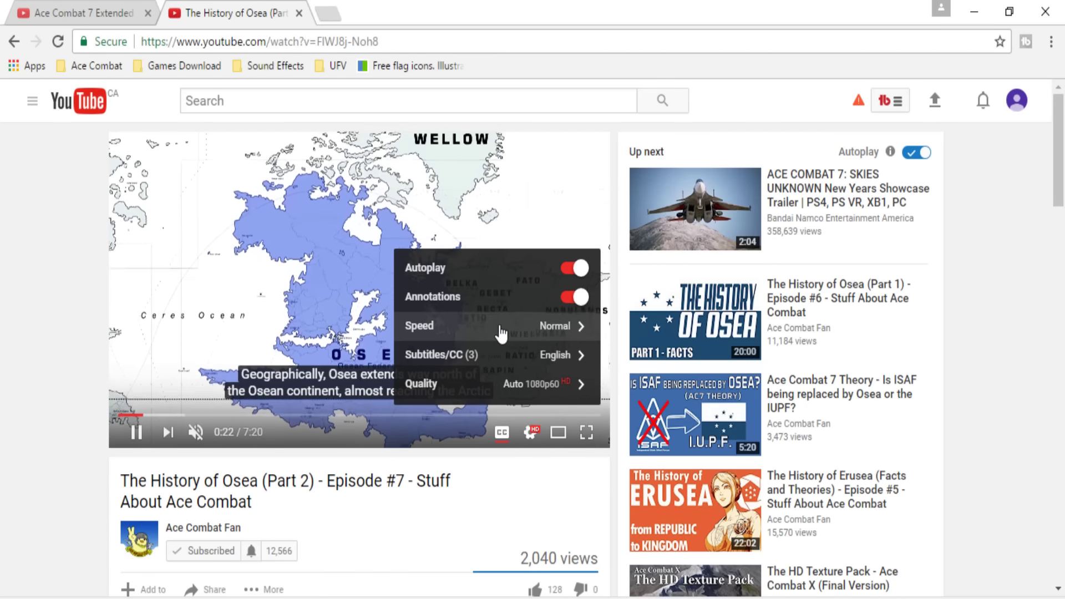
click(460, 361)
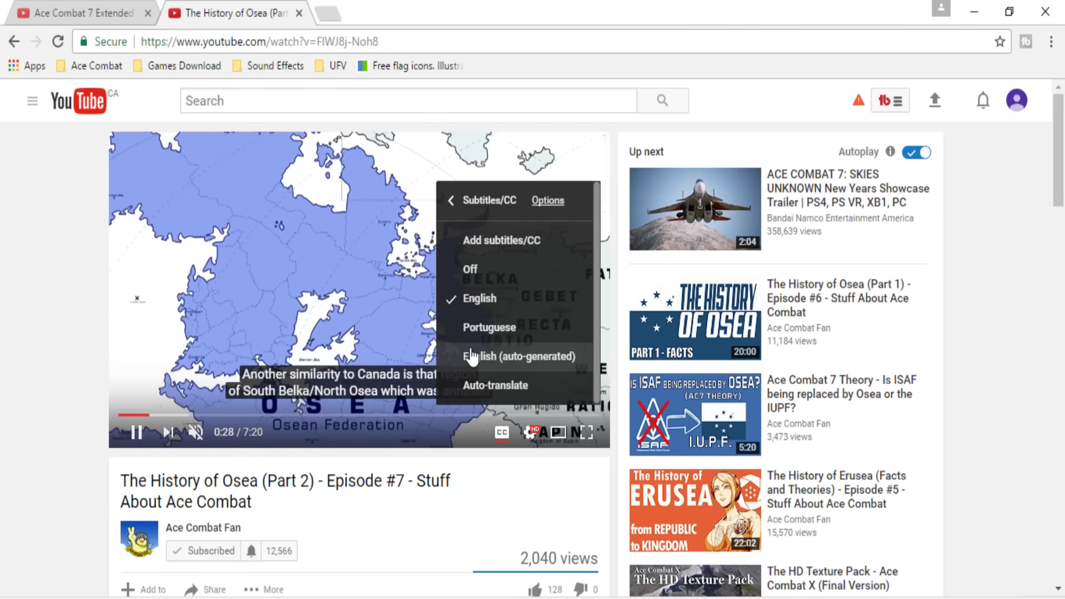
click(494, 240)
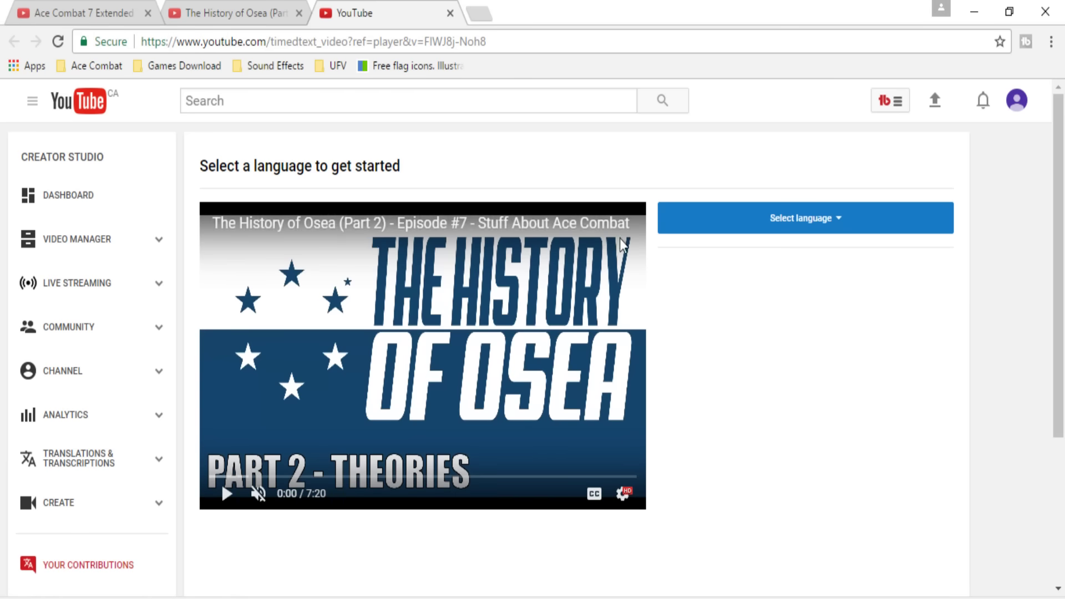
Pick French (Canada) as the subtitle translation language and bring up the Autotranslate options.
click(785, 227)
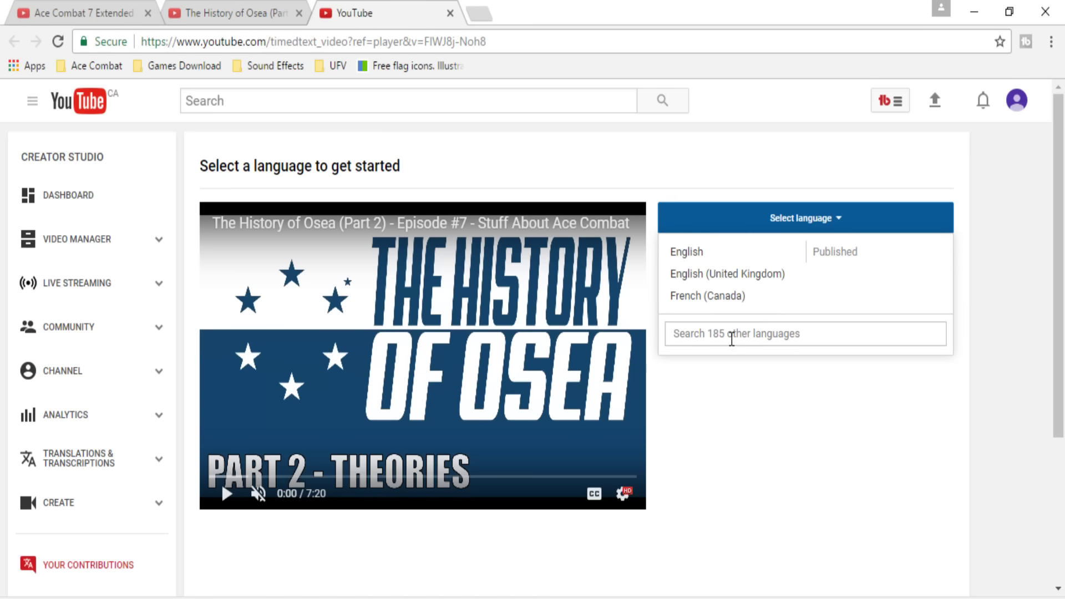
click(721, 274)
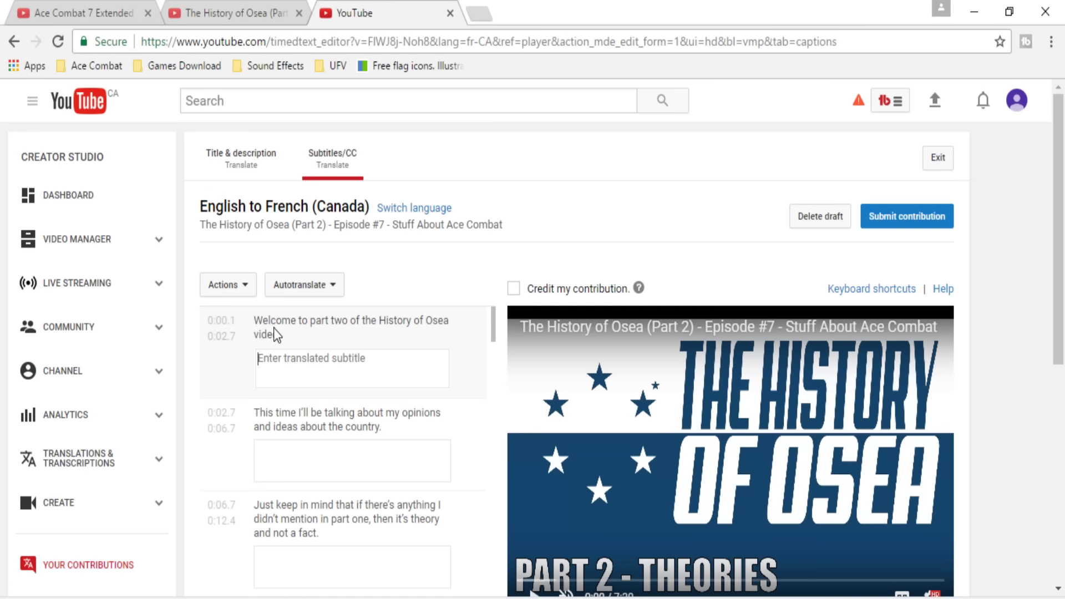
key(Tab)
scroll(292, 357, down, 10)
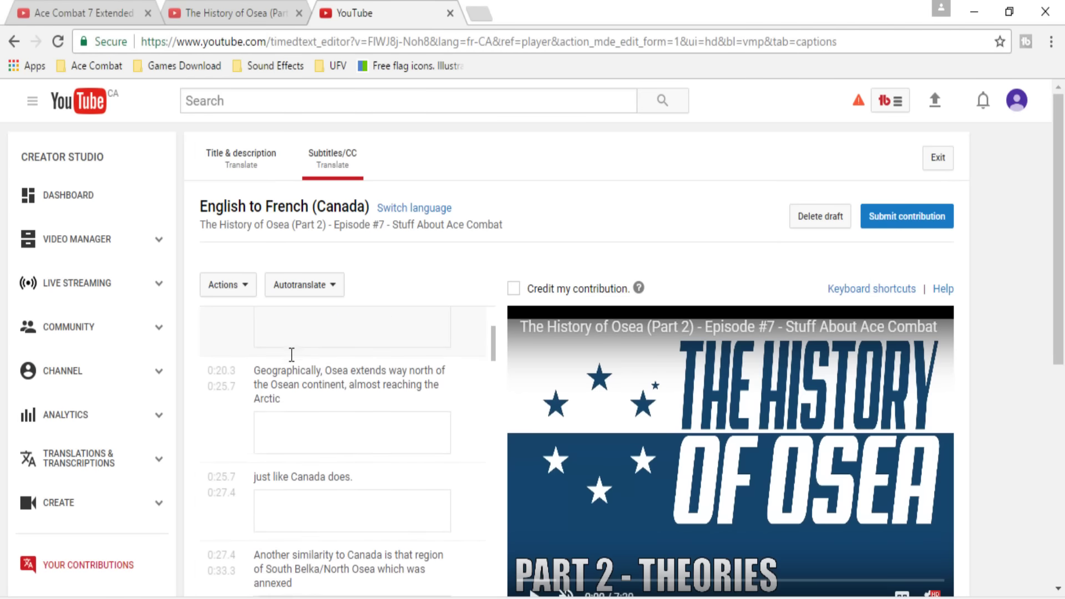
scroll(270, 384, up, 10)
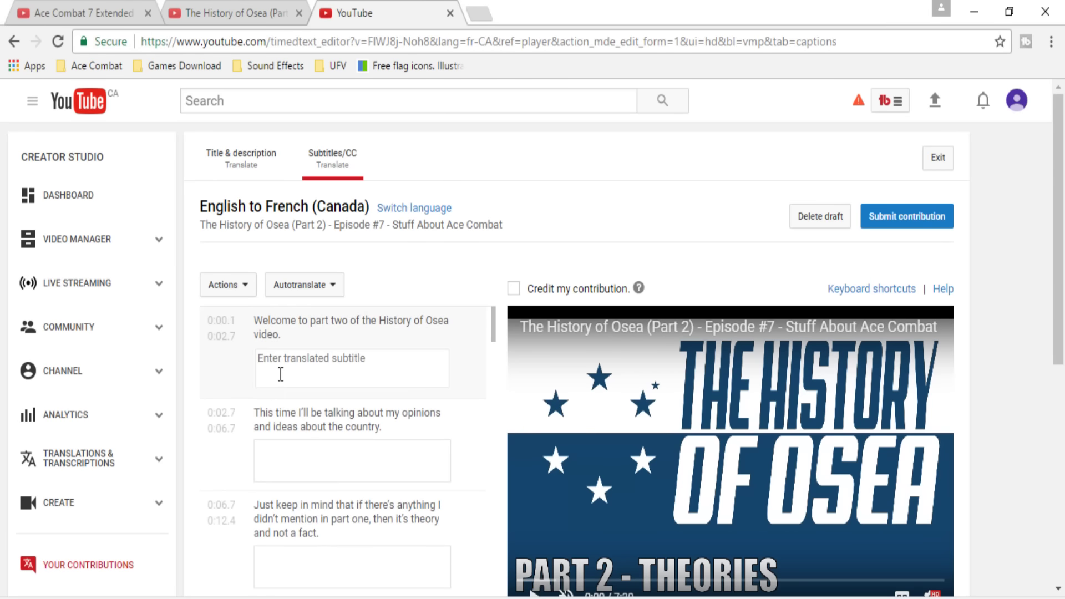
click(298, 289)
Autotranslate all subtitles into French, keeping the first line 'Bienvenue à la deuxième partie…'.
click(307, 319)
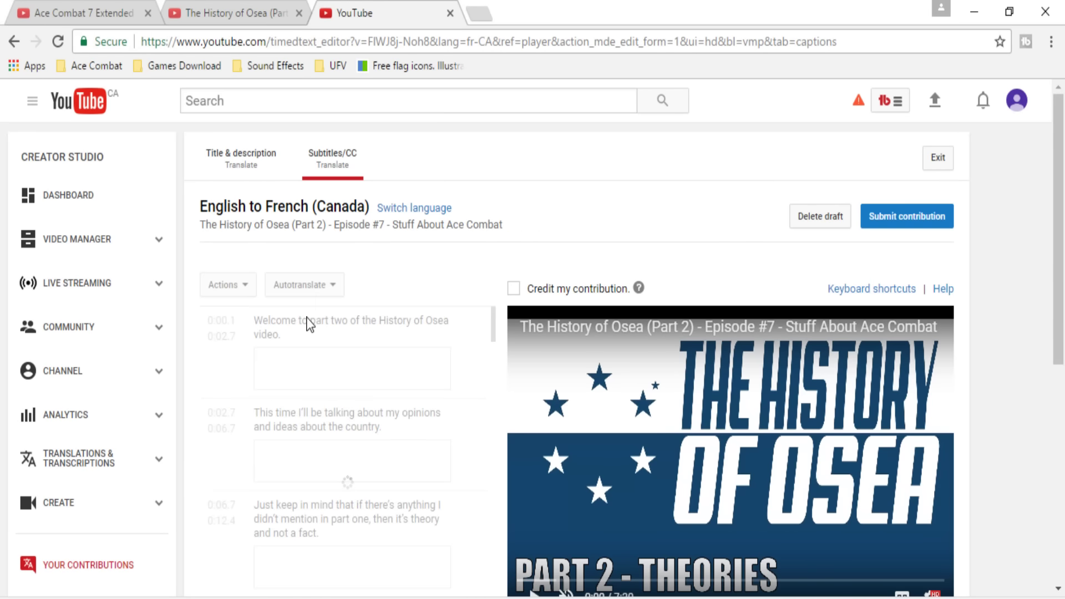
click(301, 359)
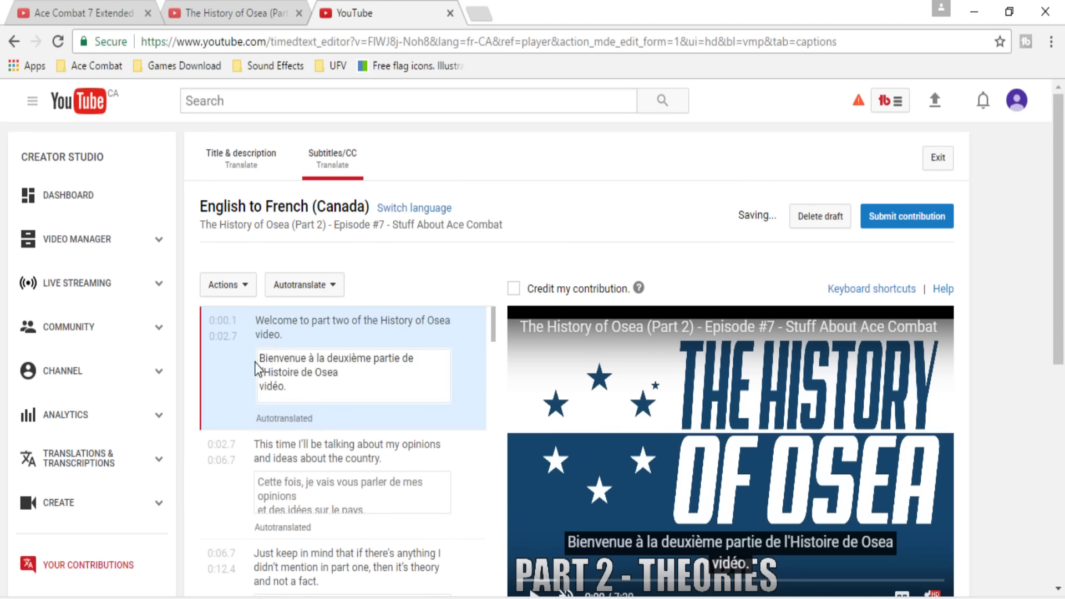
drag(258, 358, 289, 384)
click(293, 386)
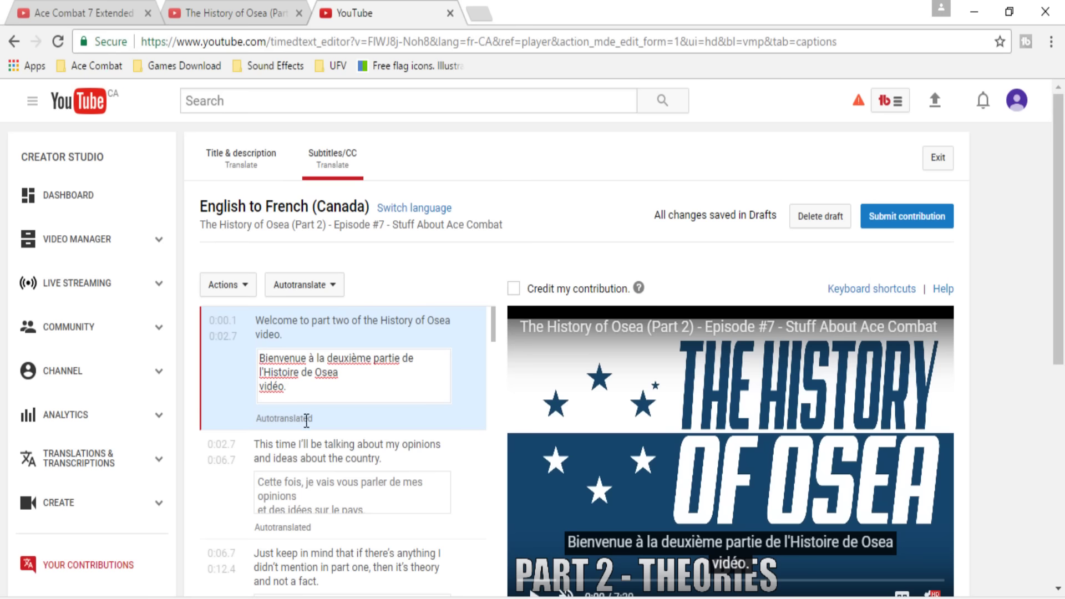
Delete the autotranslated French text of the second subtitle line.
click(324, 486)
drag(366, 510, 300, 497)
scroll(355, 420, down, 3)
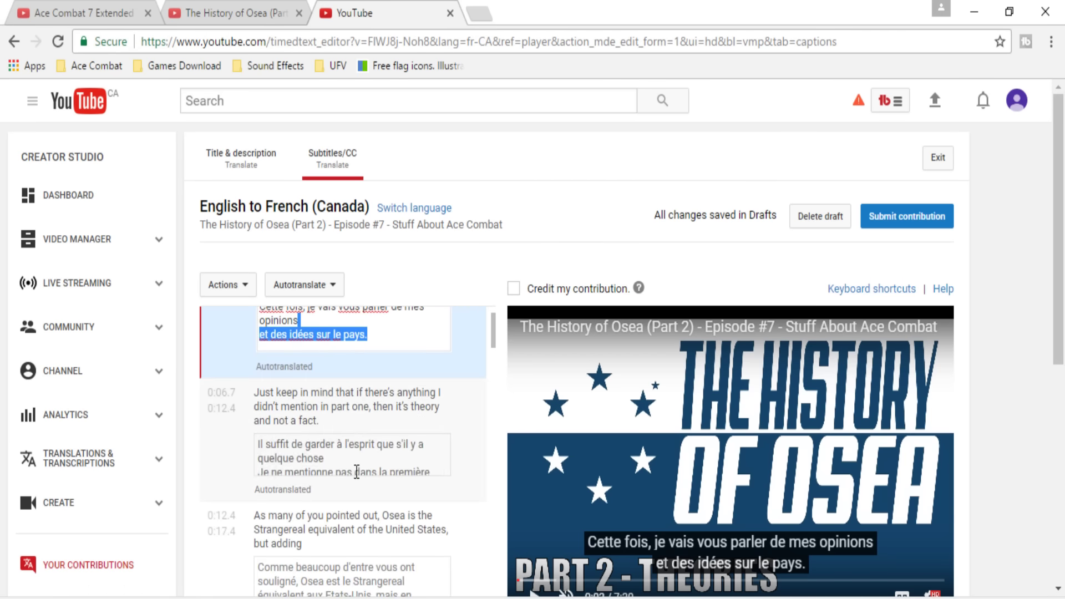
scroll(408, 386, up, 3)
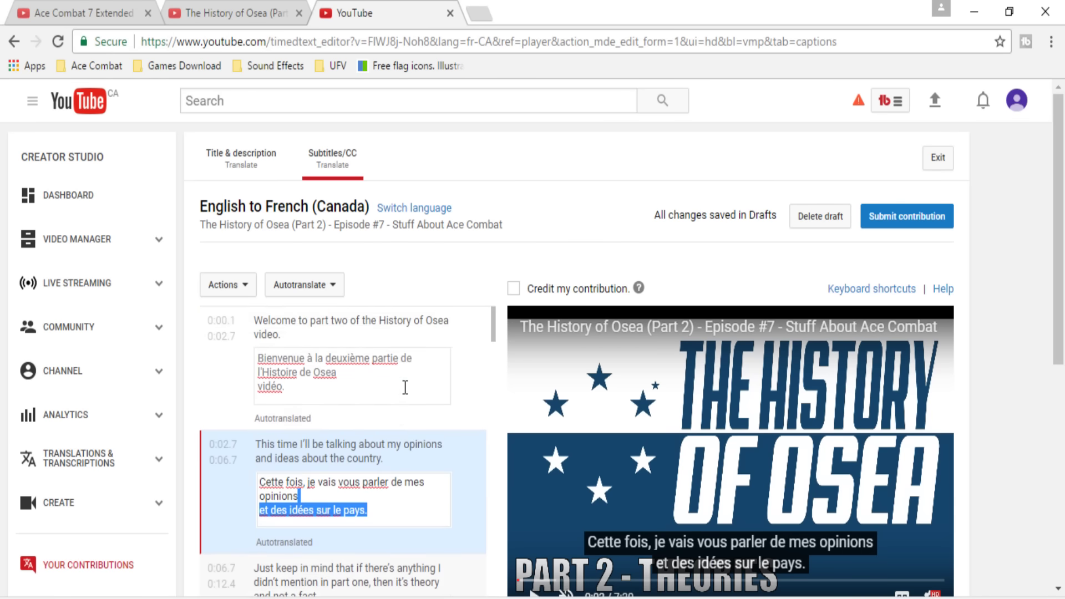
click(341, 392)
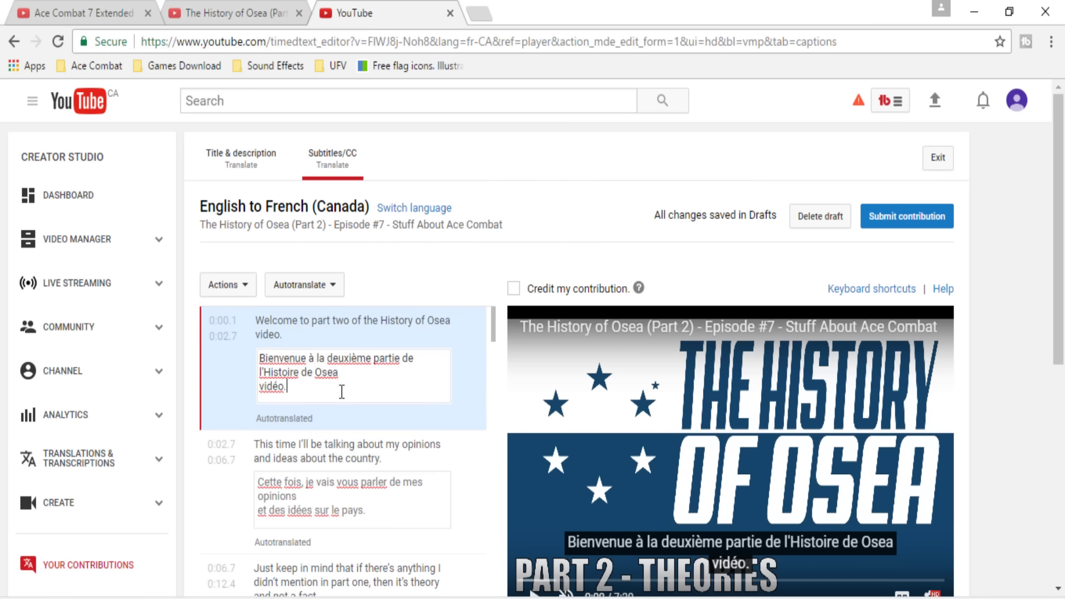
drag(366, 510, 167, 440)
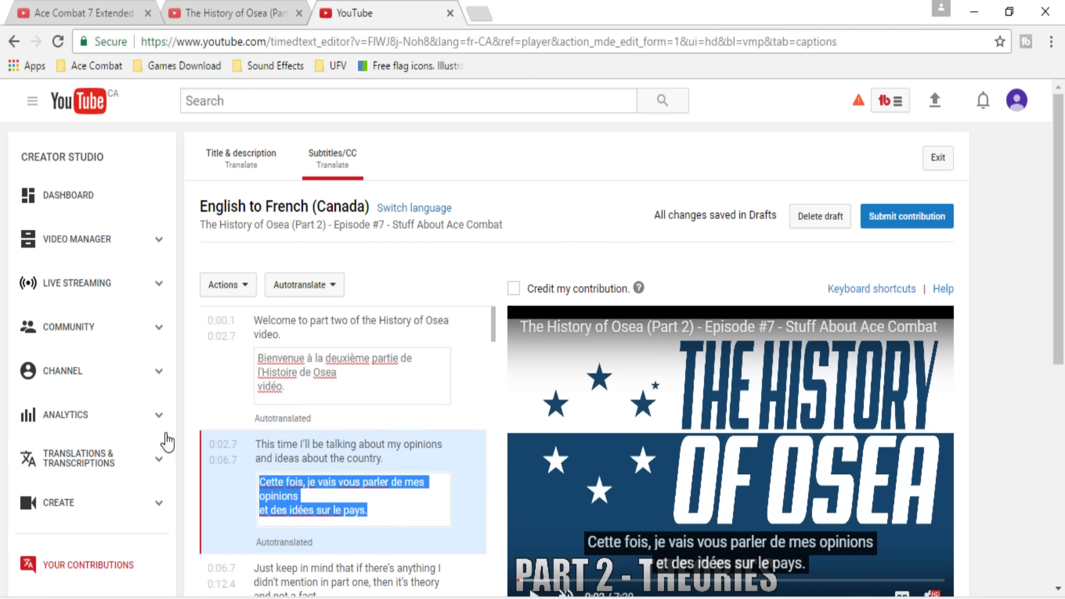
key(Delete)
Delete the autotranslated French text of the third subtitle line.
scroll(323, 437, down, 2)
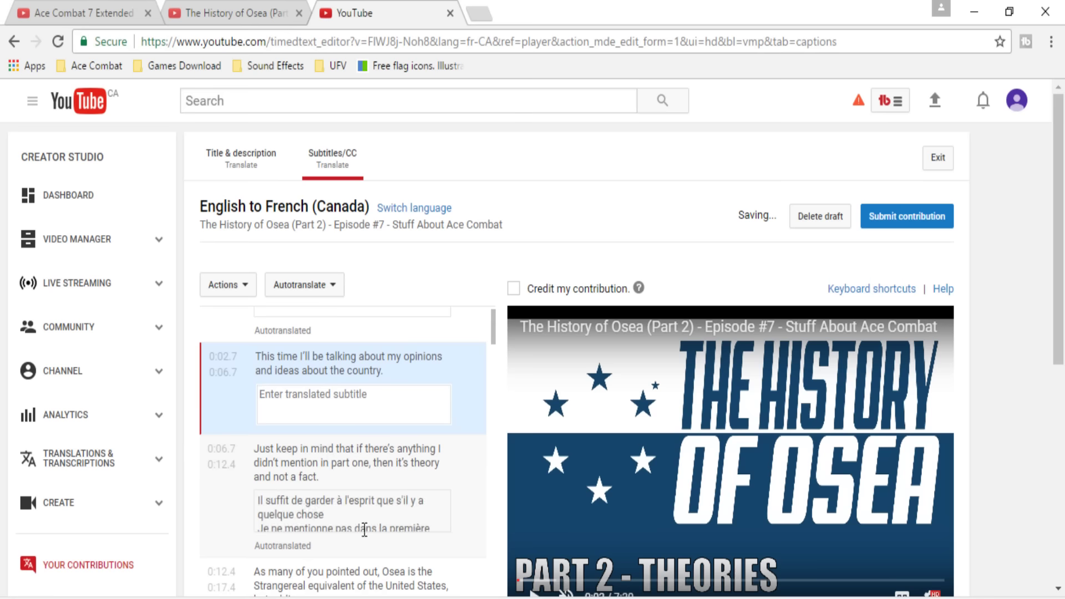
drag(363, 527, 258, 501)
key(Delete)
drag(384, 517, 152, 428)
key(Delete)
scroll(323, 388, up, 2)
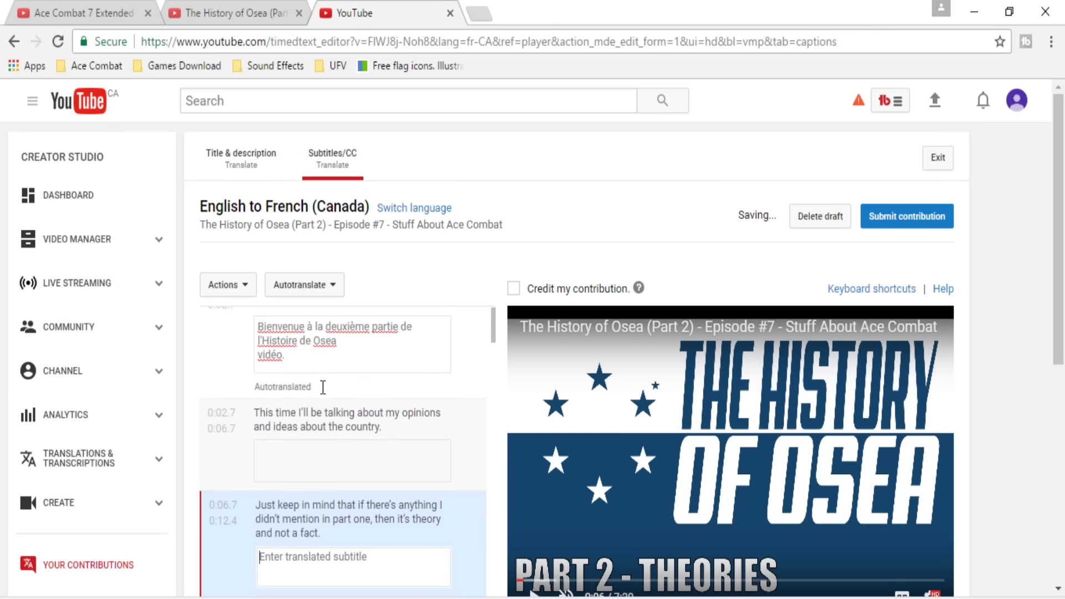
click(323, 387)
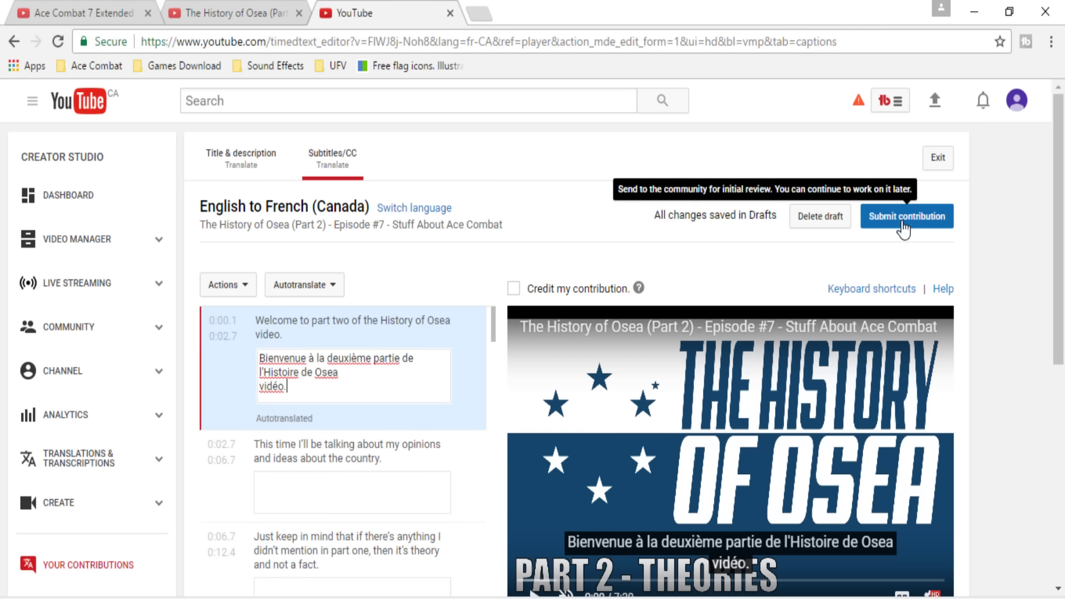
Submit the credited French subtitles with 'No', leaving them open for others to finish.
click(513, 292)
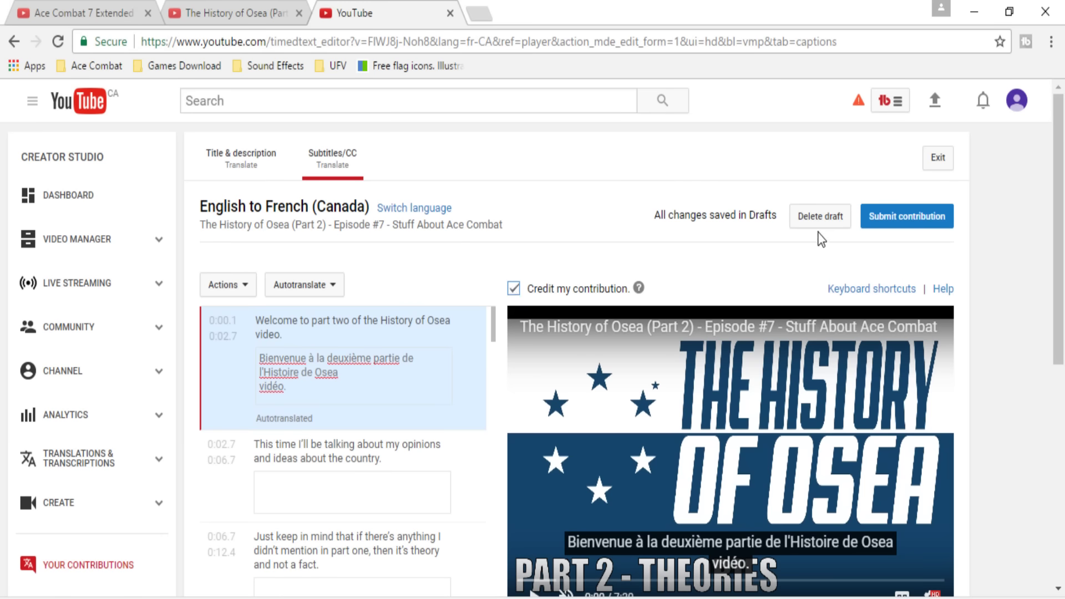
click(881, 218)
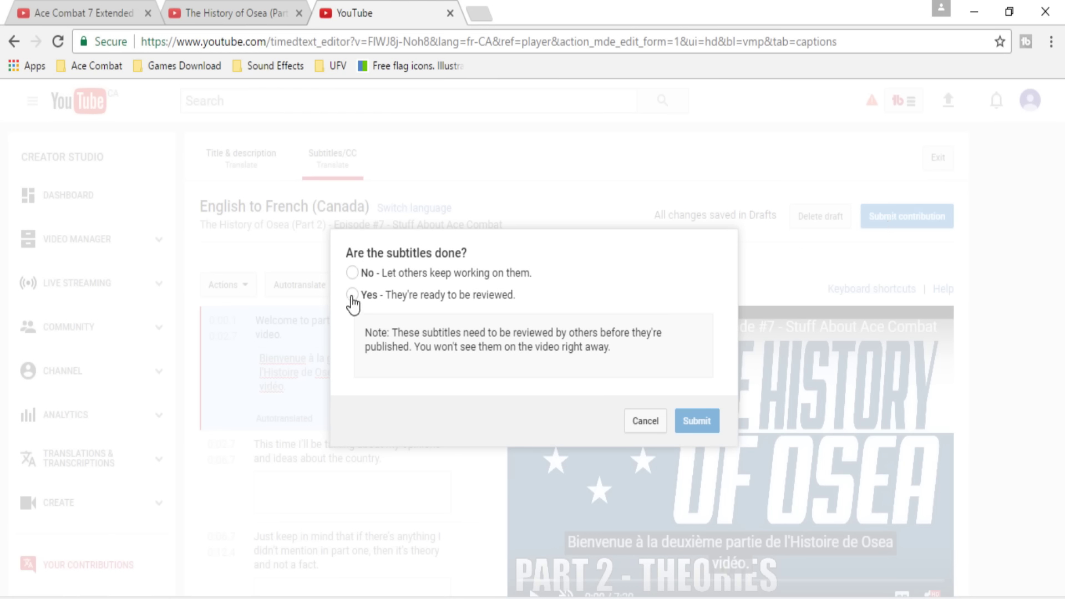
click(353, 274)
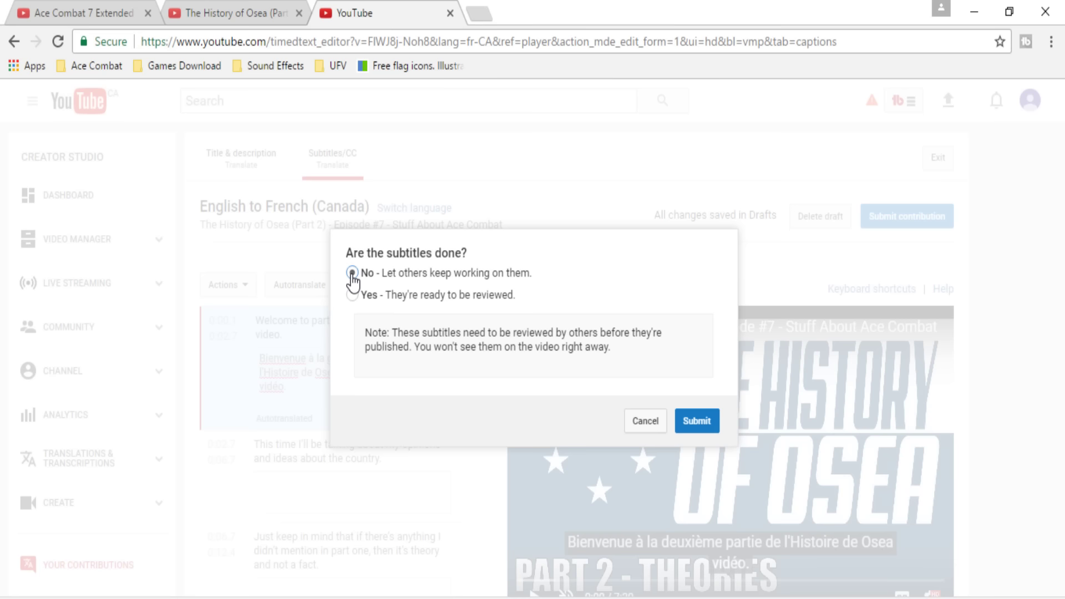
click(352, 298)
click(352, 272)
click(694, 423)
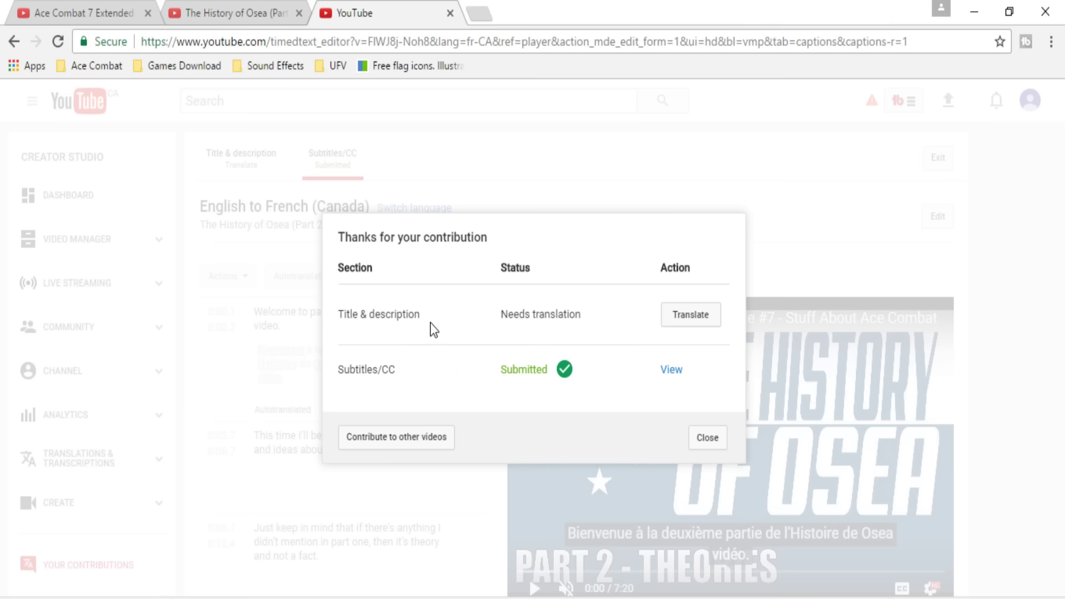
Paste the original description into the French description and replace its opening sentence with placeholder text.
click(677, 316)
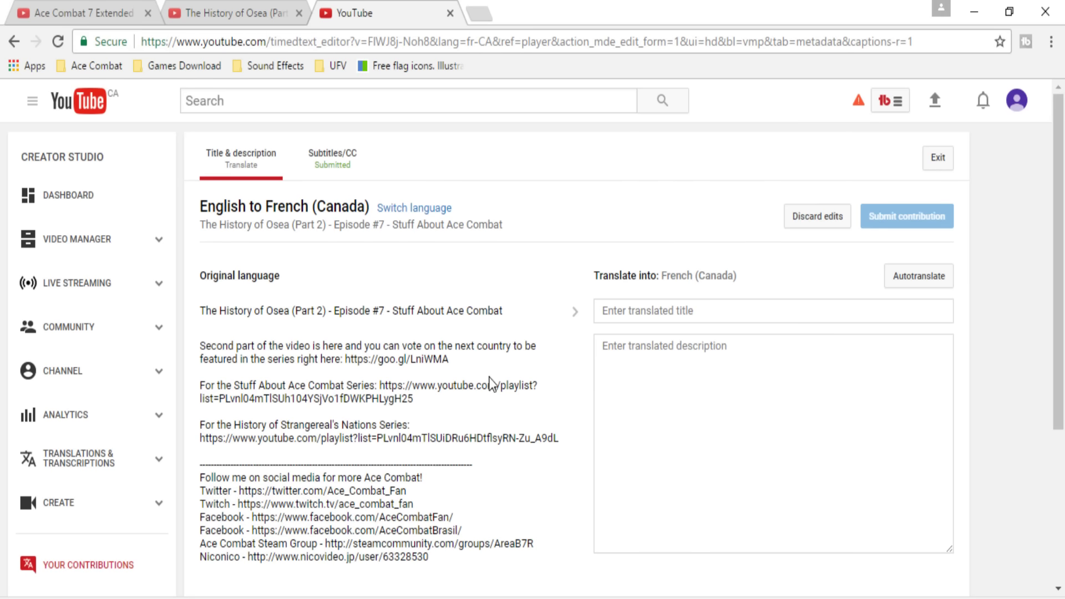
drag(432, 558, 198, 339)
click(643, 404)
key(ctrl+v)
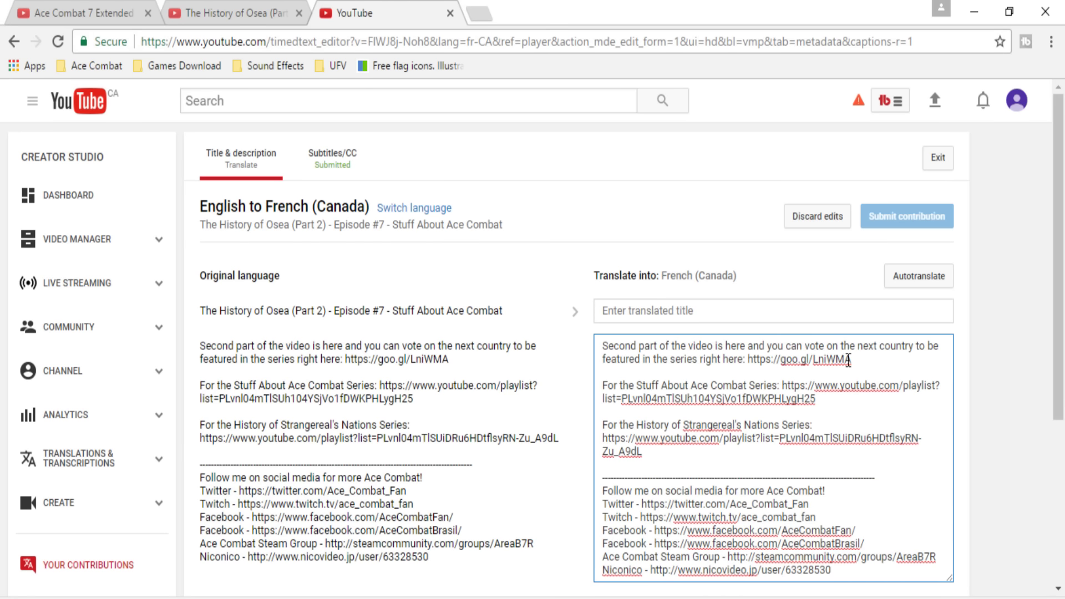
drag(745, 358, 409, 276)
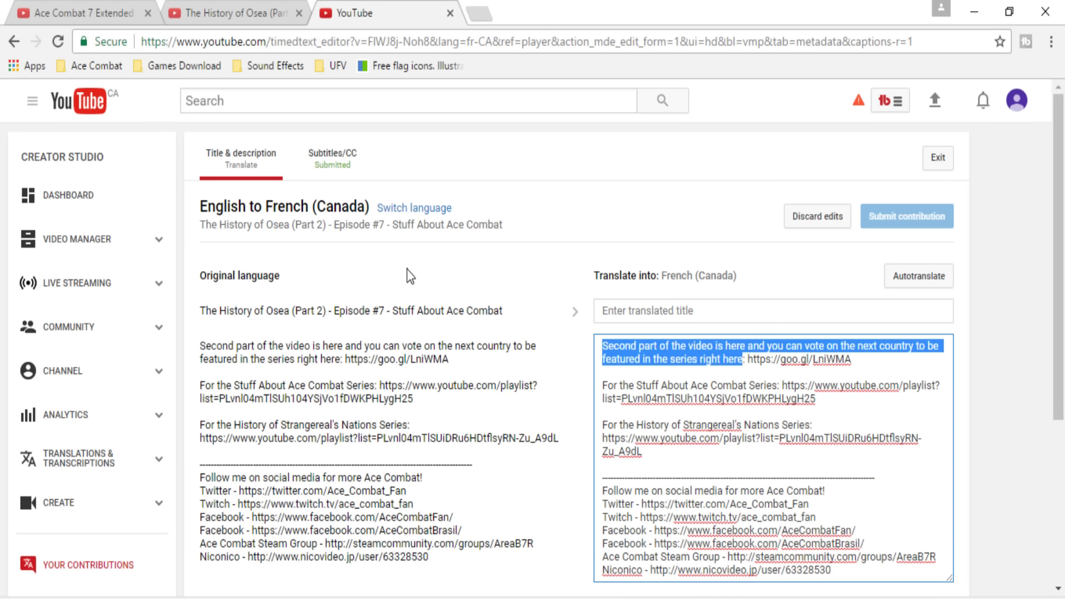
text(aaaaaaaaaaa)
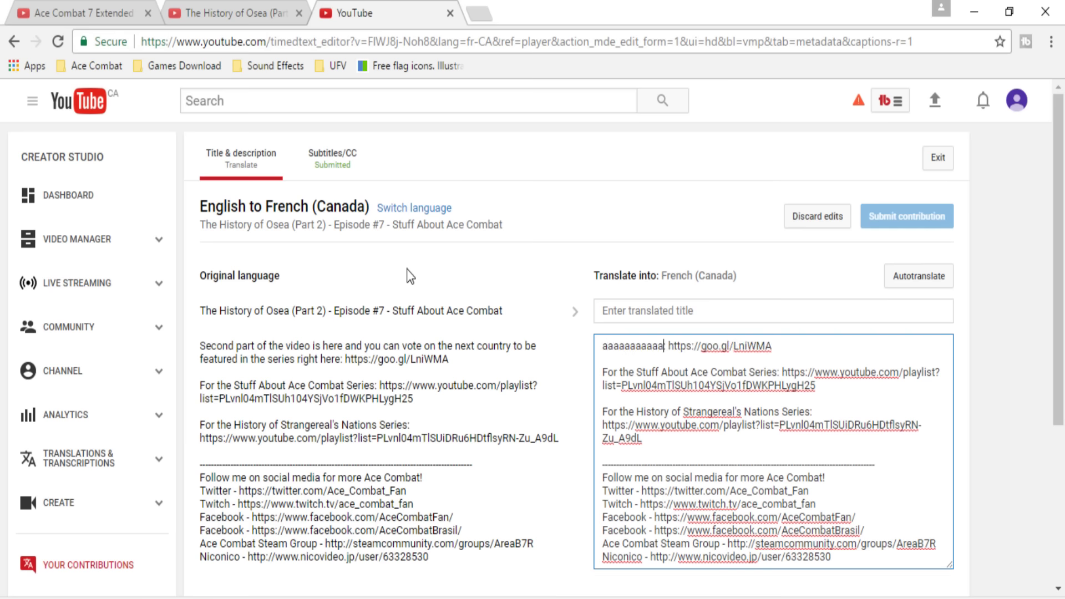
Enter a placeholder French (Canada) title and submit the title and description translation.
click(631, 310)
text(aaaaaaaaaaaaa)
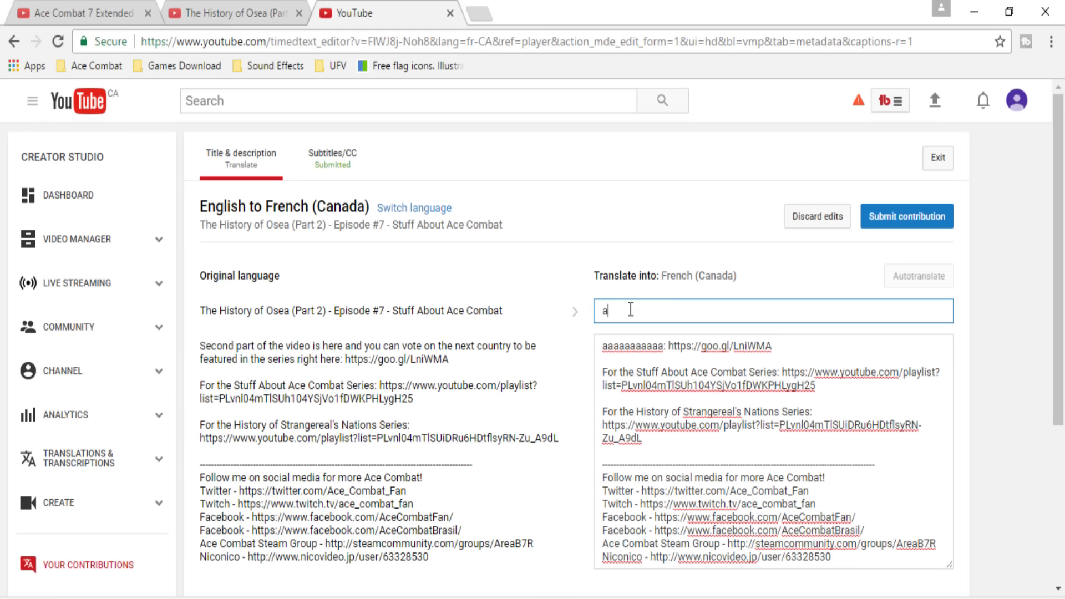
click(891, 228)
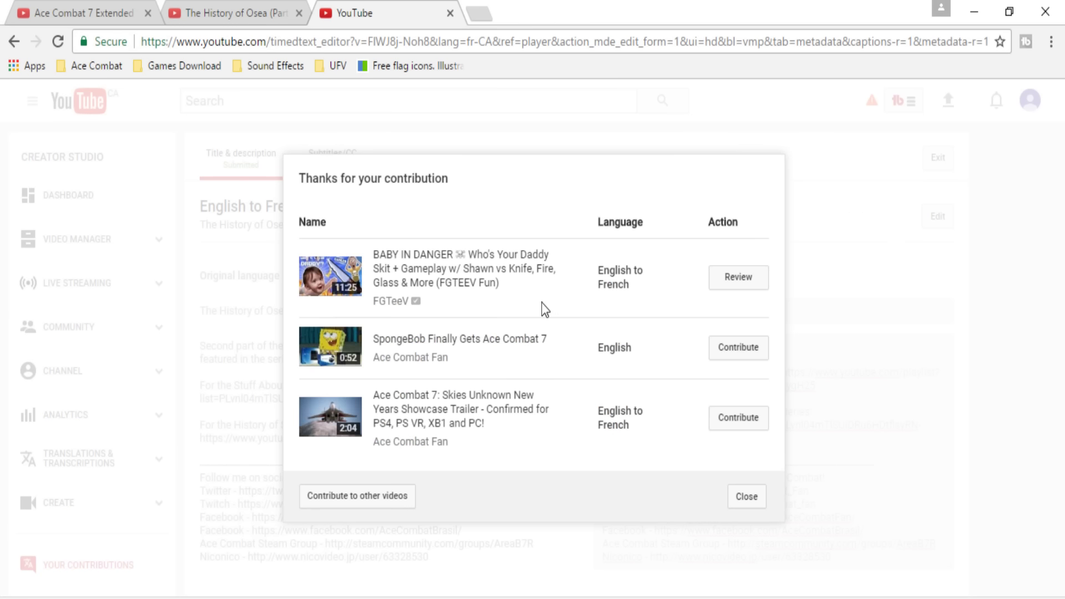
Close the Thanks for your contribution summary dialog.
click(746, 498)
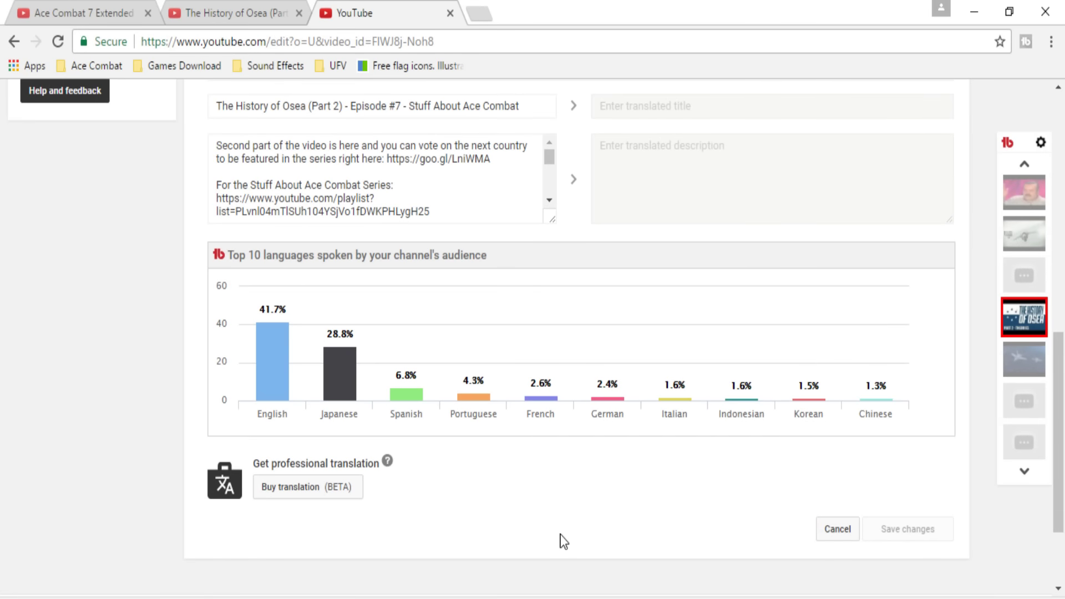
mouse_move(267, 375)
mouse_move(343, 395)
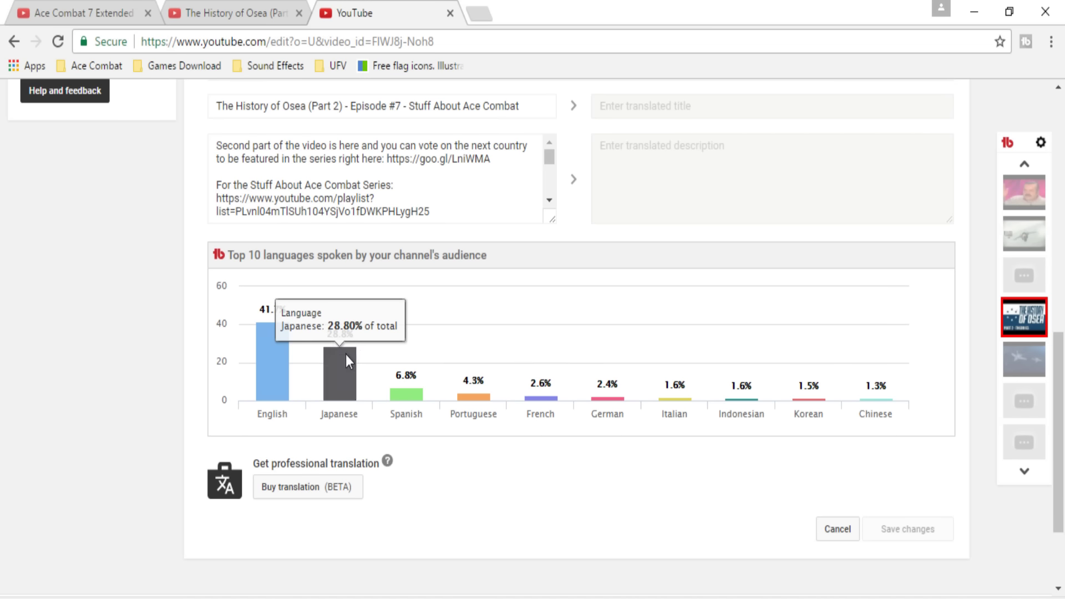
mouse_move(398, 404)
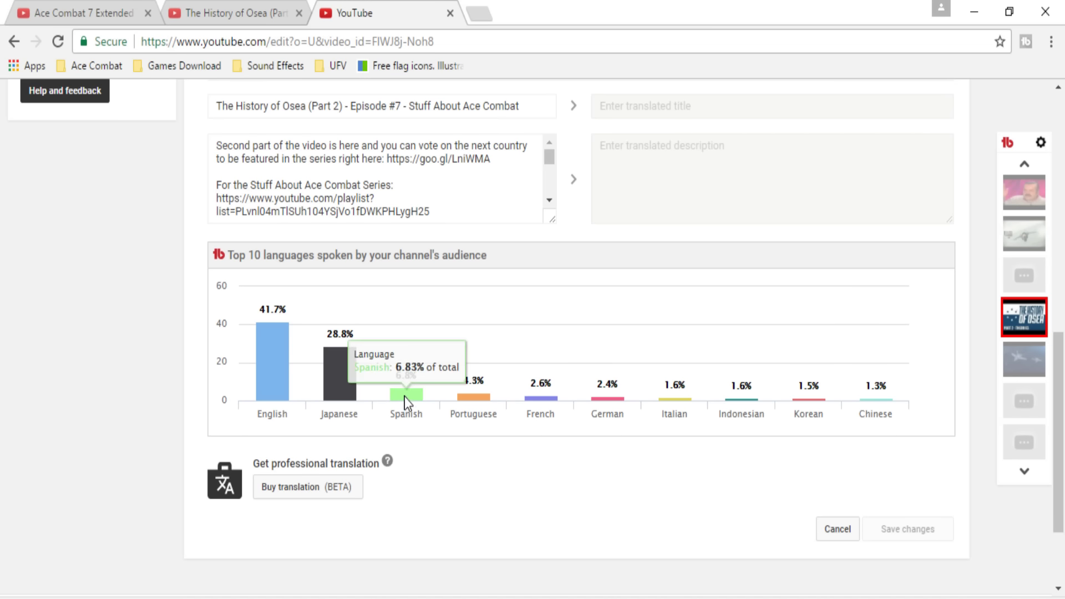
mouse_move(472, 402)
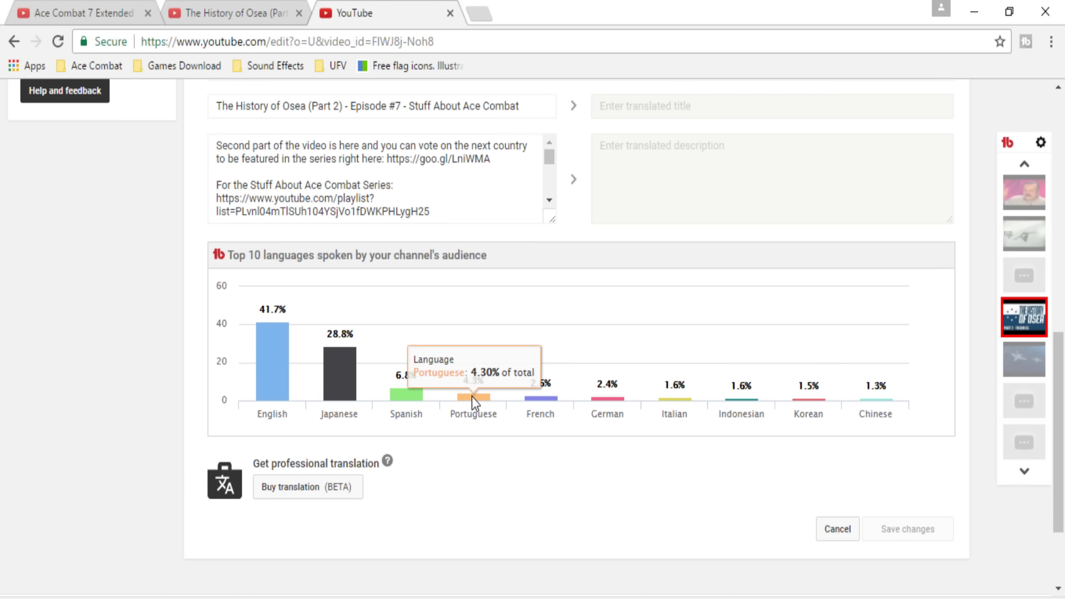